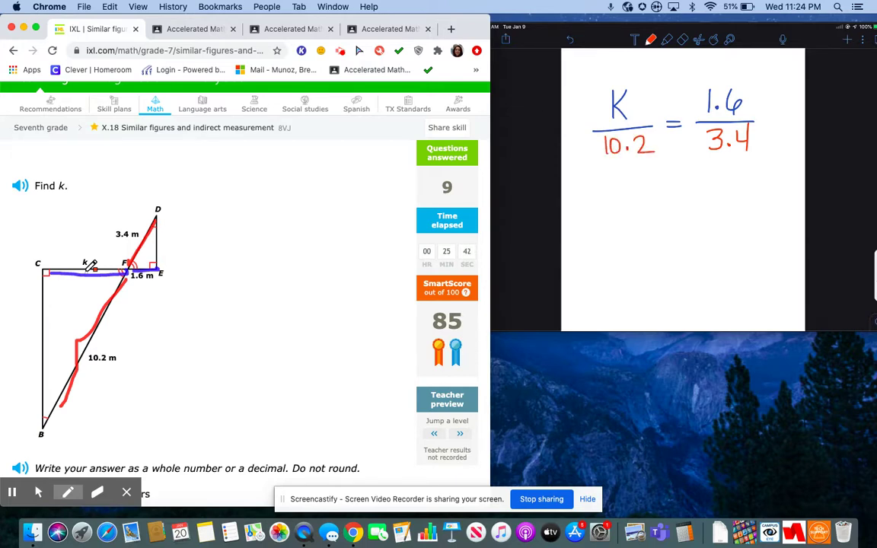
Step: Solve the proportion in black handwriting: cross-multiply to 3.4K = 16.32, divide by 3.4 and box K = 4.8
click(650, 40)
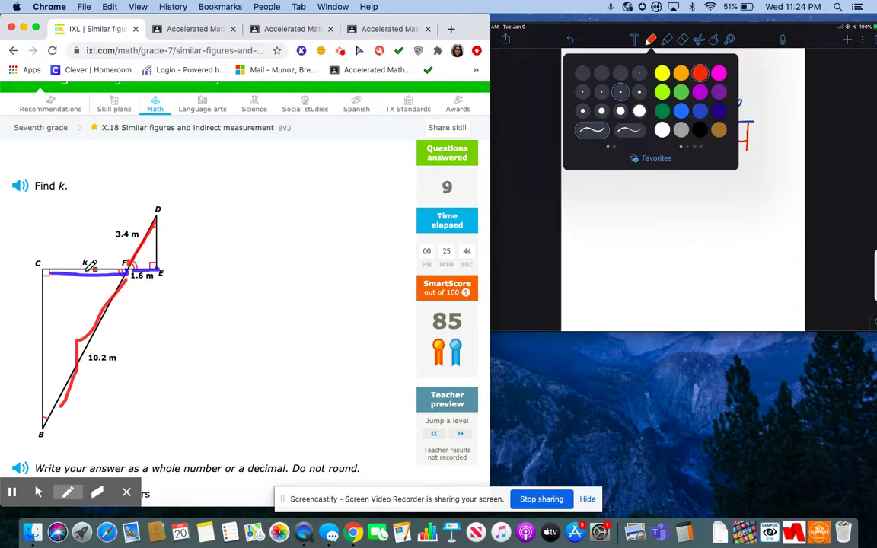
scroll(683, 190, up, 3)
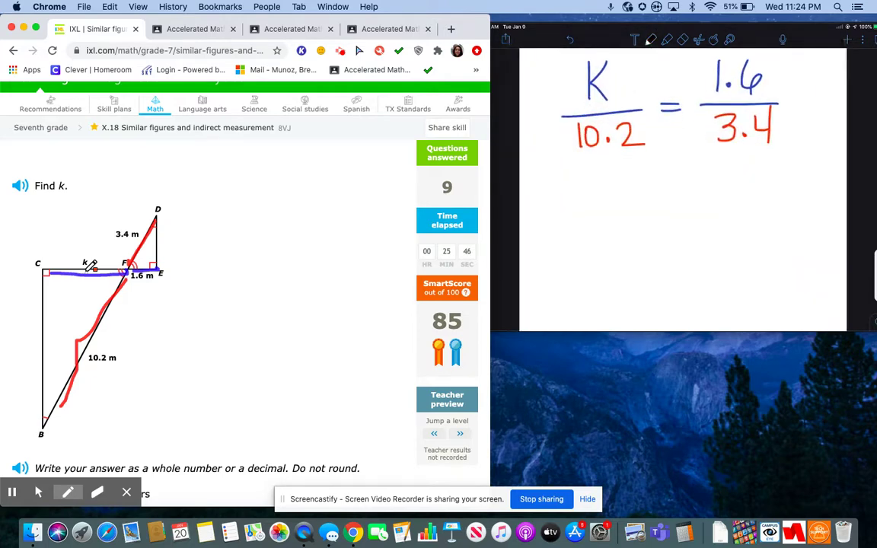
drag(617, 96, 726, 140)
mouse_move(566, 209)
mouse_down()
mouse_move(575, 218)
mouse_move(564, 231)
mouse_move(615, 232)
mouse_move(660, 214)
mouse_up()
drag(642, 219, 661, 219)
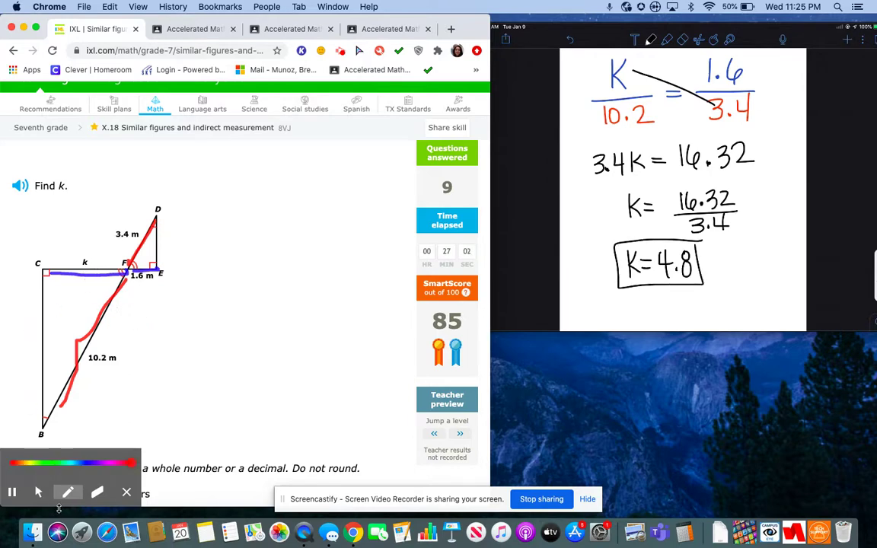
Step: Leave the drawing mode and submit 4.8 meters as the answer for k
key(Escape)
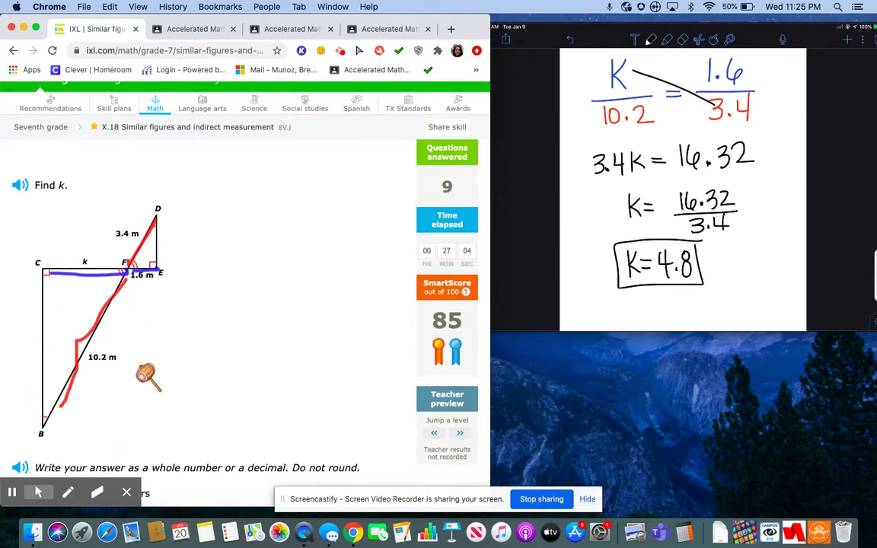
scroll(145, 372, down, 2)
click(93, 413)
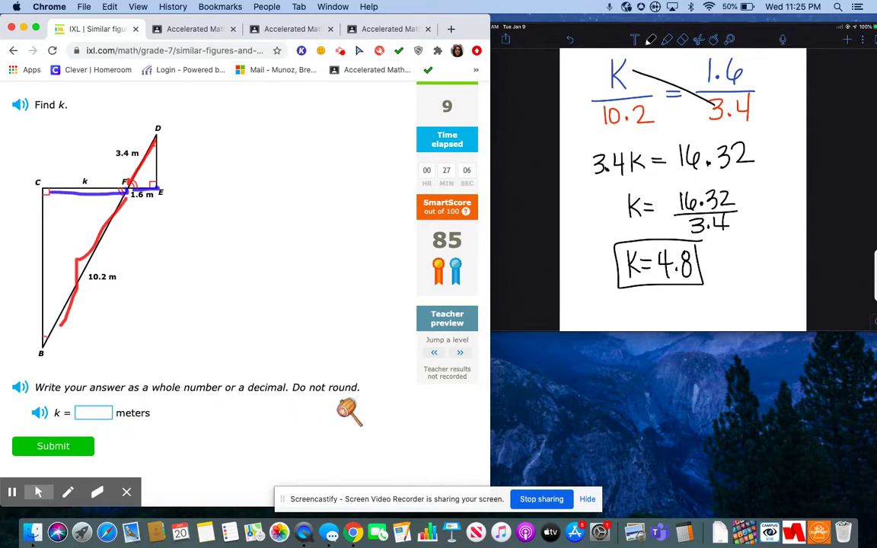
text(4)
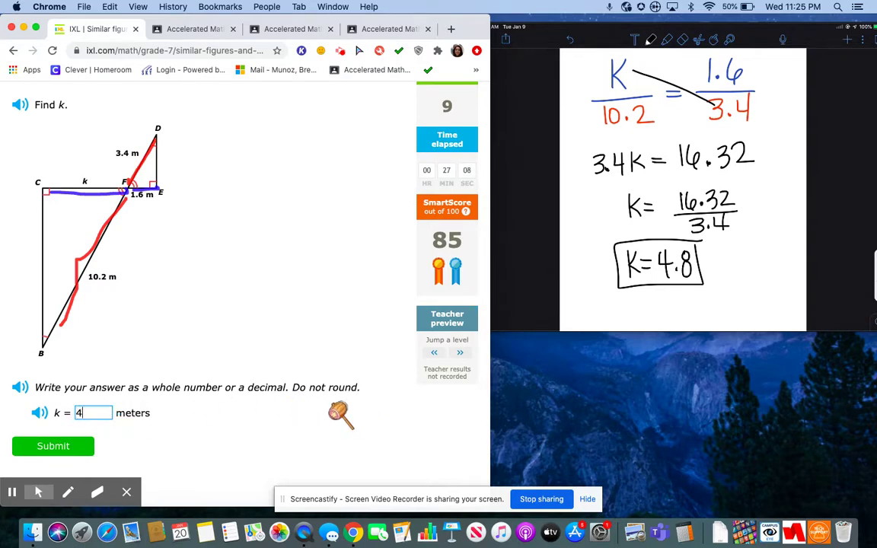
text(.8)
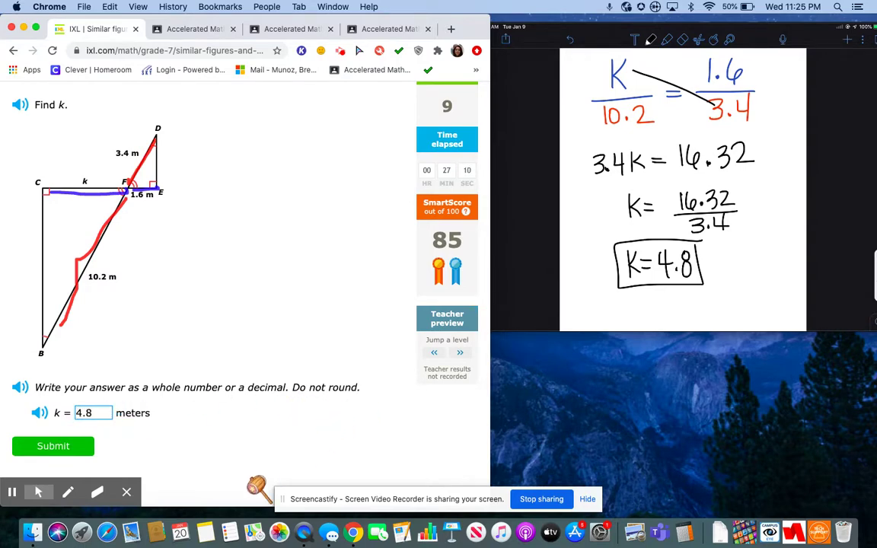
click(54, 449)
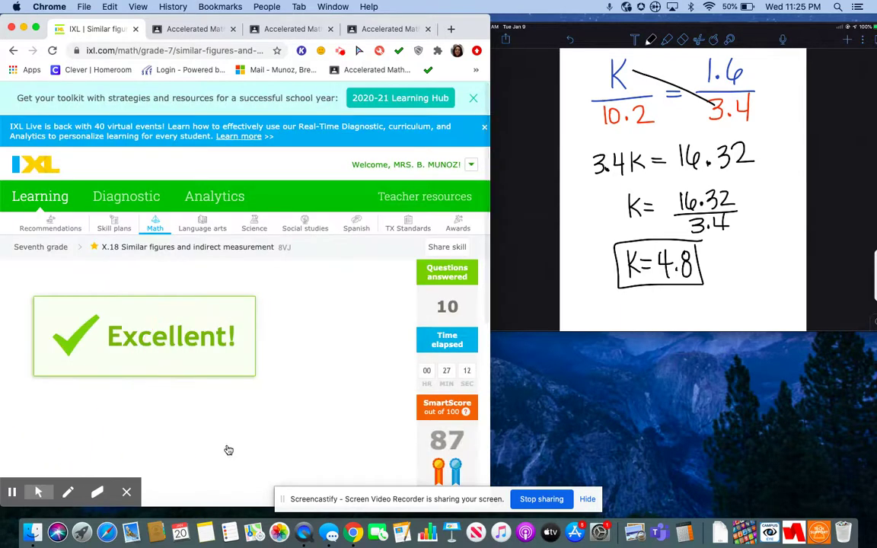
Step: Skip the triangle problem with sides 76 ft and 77.6 ft by jumping up one level to the Challenge Zone
scroll(228, 304, down, 5)
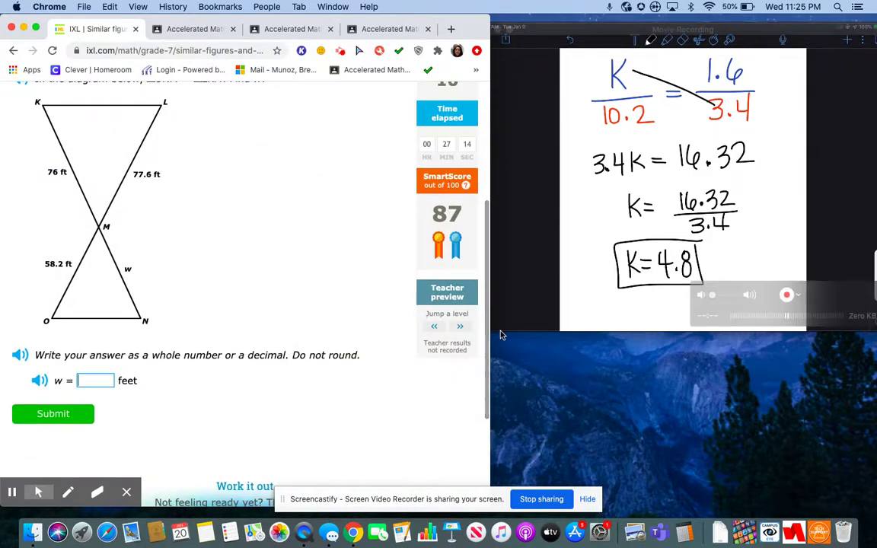
click(461, 328)
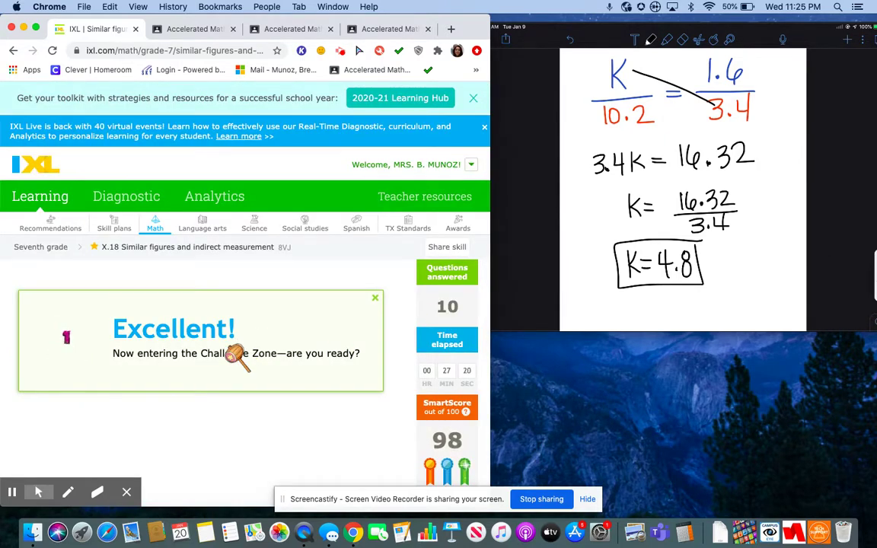
scroll(234, 364, down, 5)
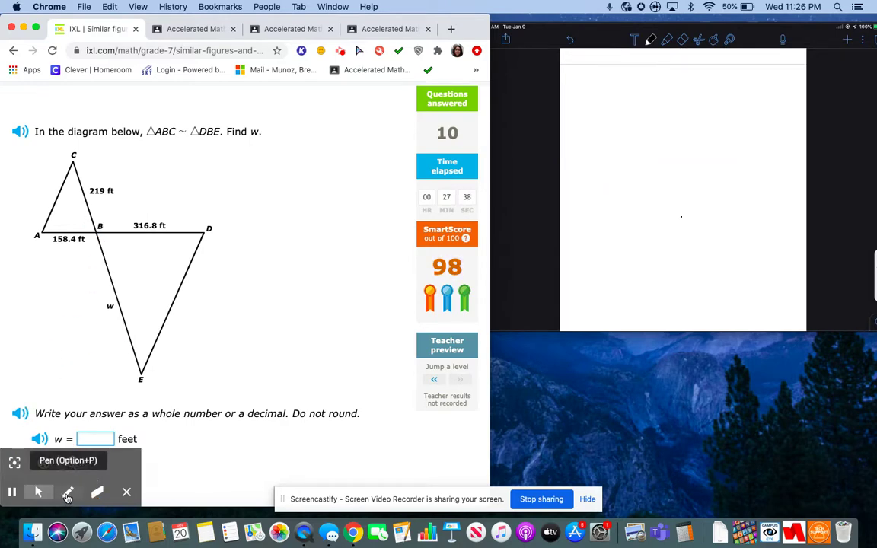
Step: Trace the corresponding sides CB and BE of the two similar triangles in red on the diagram
click(67, 494)
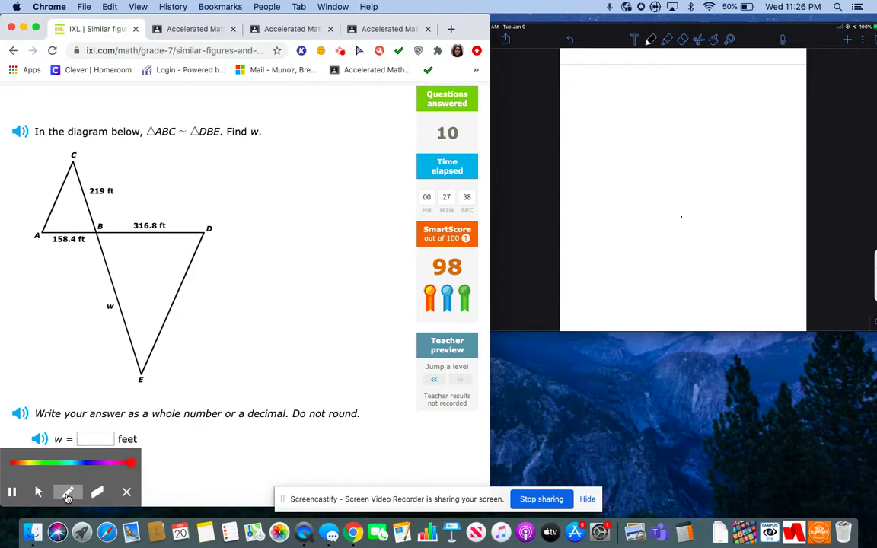
click(231, 363)
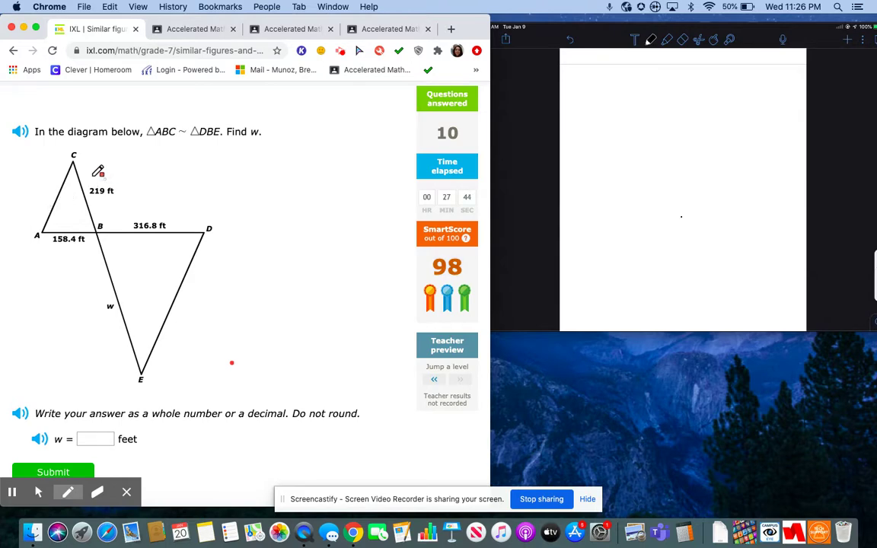
mouse_move(75, 163)
mouse_down()
mouse_move(103, 233)
mouse_move(115, 300)
mouse_move(141, 348)
mouse_up()
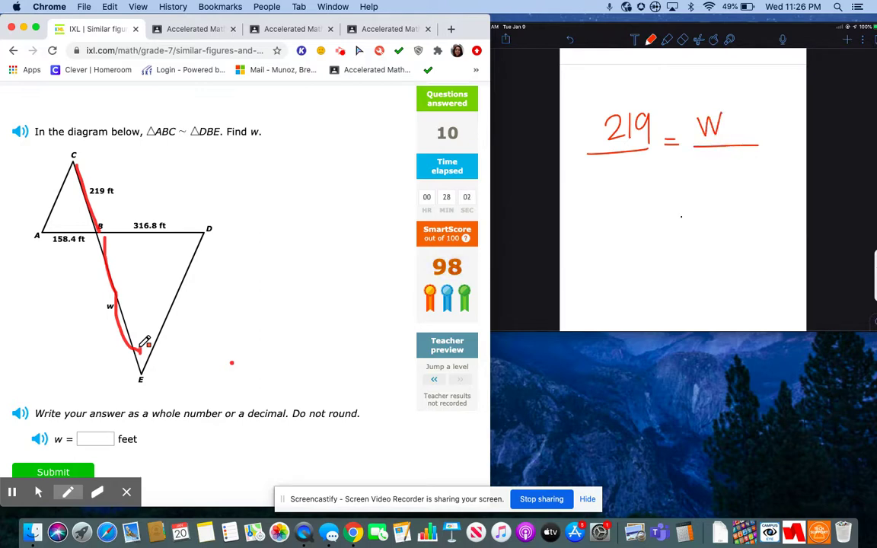
Step: Change the annotation pen to blue and trace the corresponding sides AB and BD on the diagram
mouse_move(80, 472)
drag(131, 466, 84, 464)
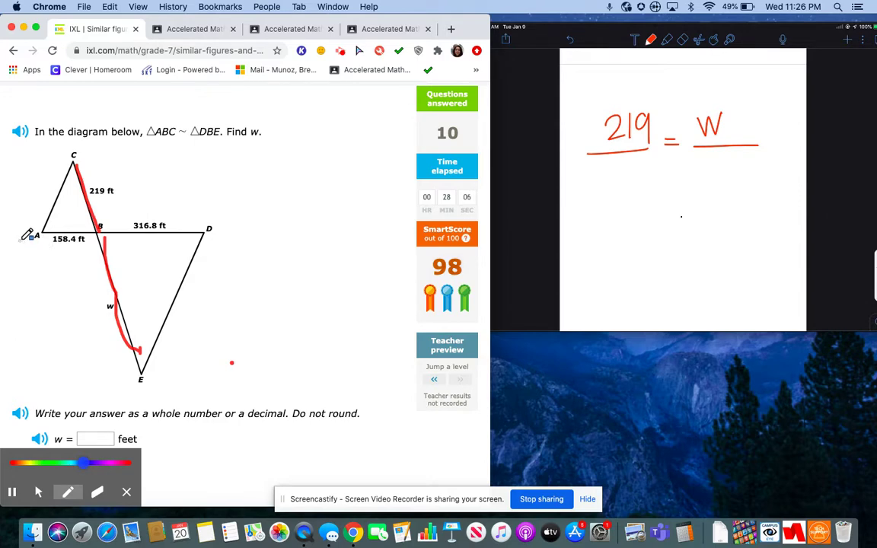
drag(43, 233, 90, 227)
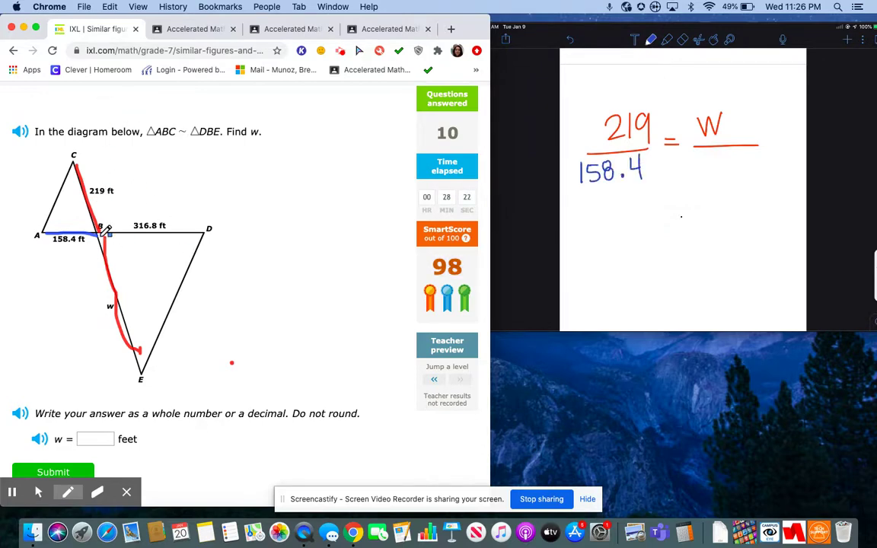
drag(105, 236, 186, 236)
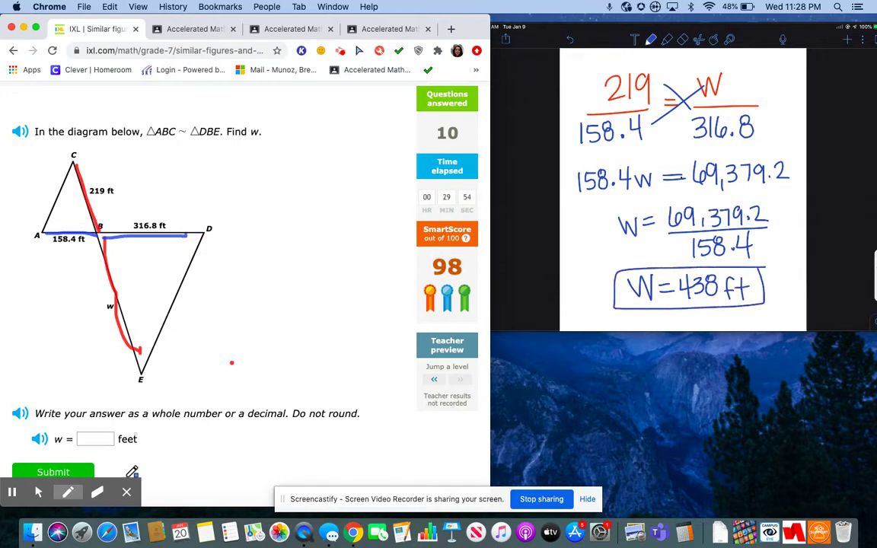
Step: Leave the drawing mode and submit 483 feet as the answer for w
click(39, 492)
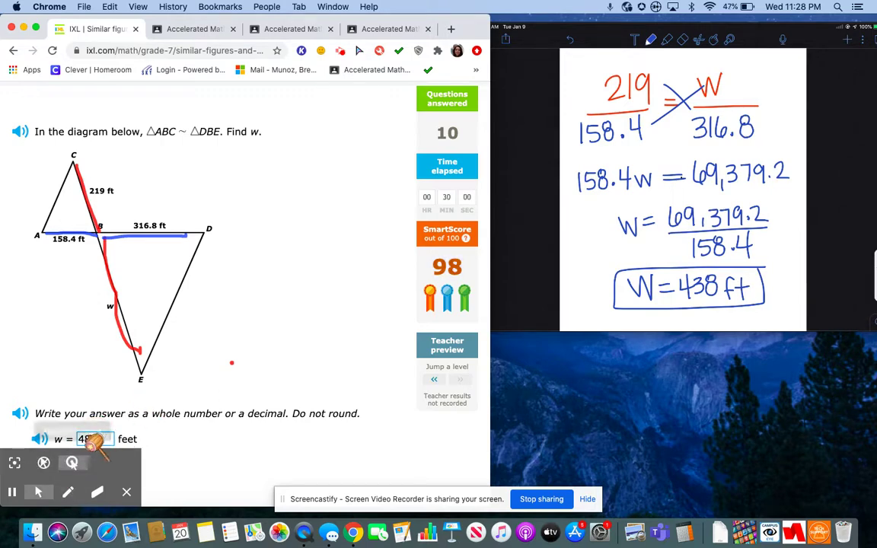
key(Return)
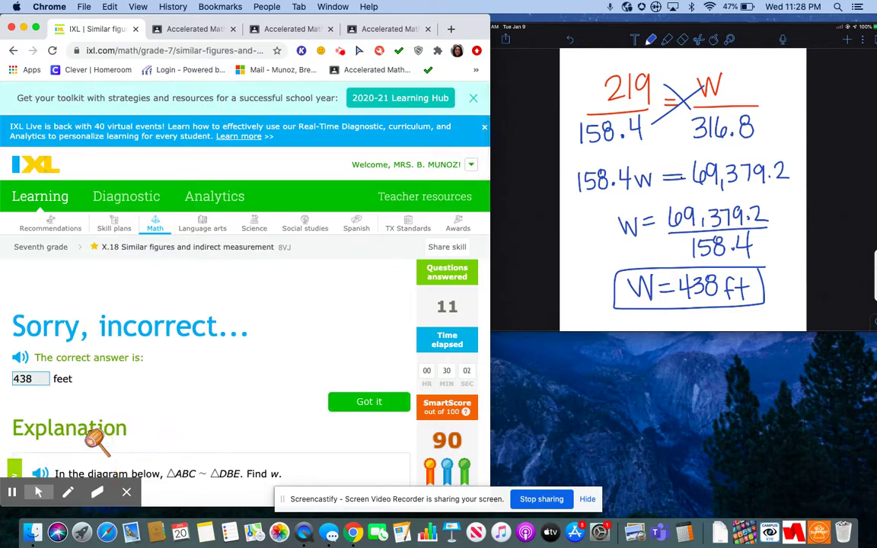
Step: Review the explanation and compare the submitted value for w with the correct answer
scroll(80, 411, down, 5)
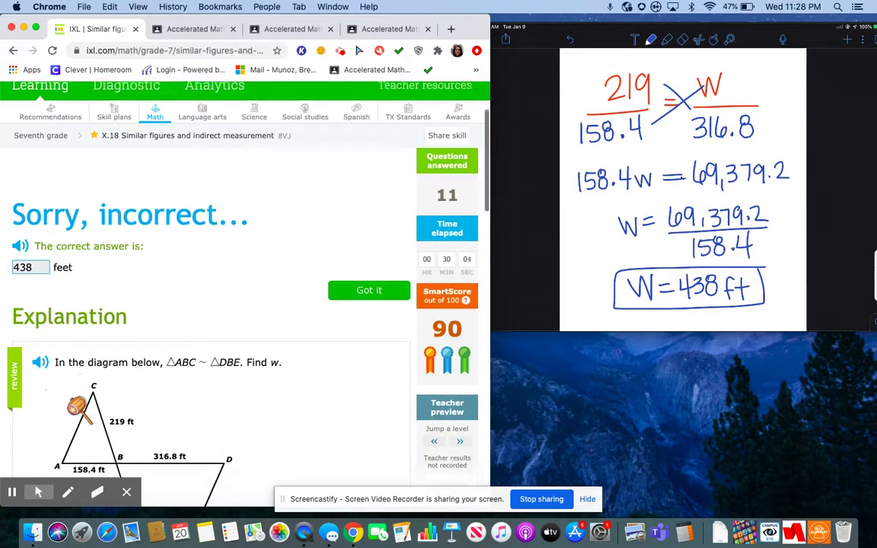
scroll(77, 407, down, 1)
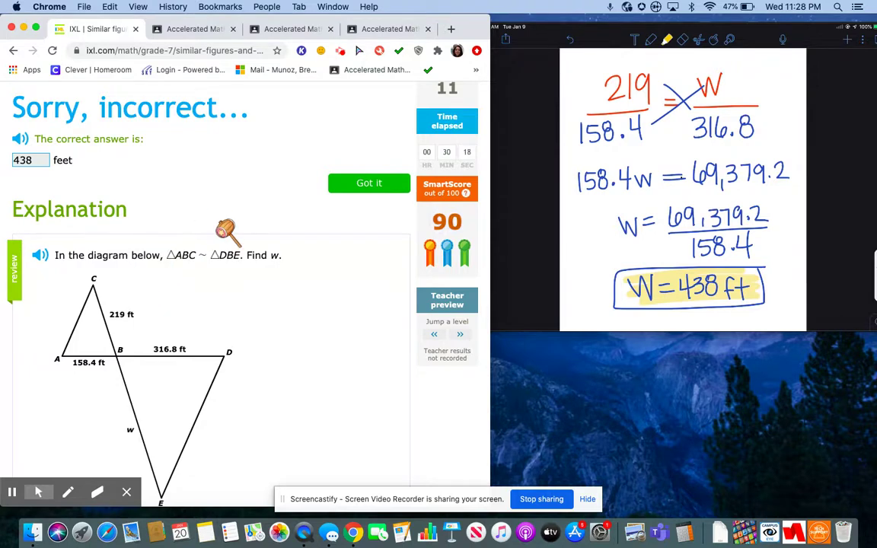
scroll(220, 228, down, 3)
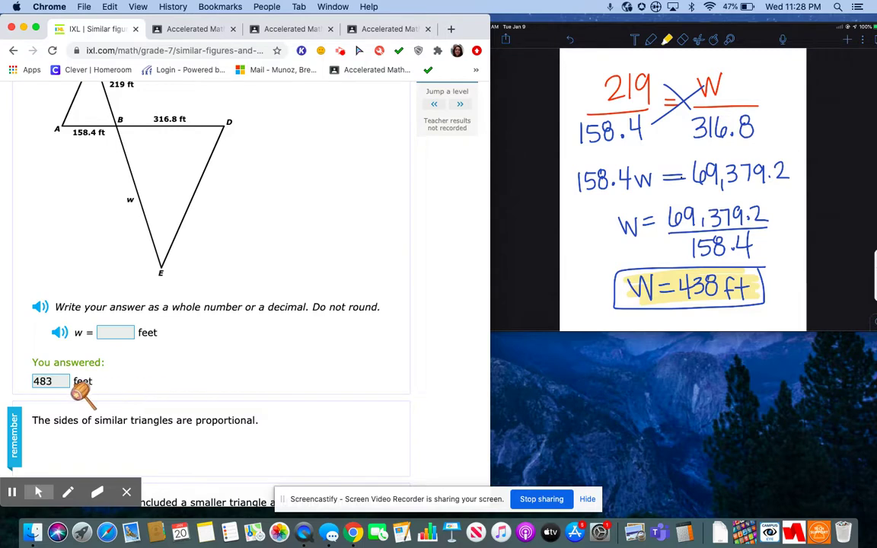
scroll(83, 394, up, 5)
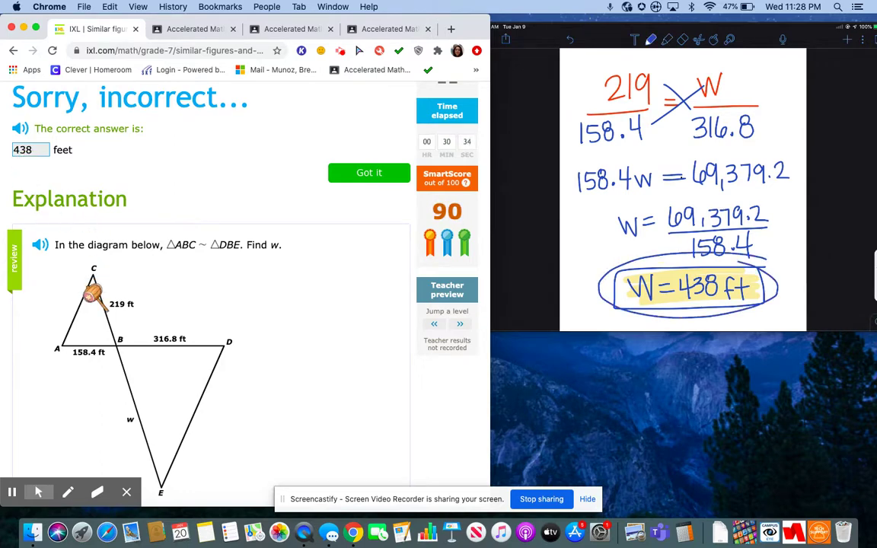
scroll(125, 228, down, 4)
scroll(124, 227, down, 3)
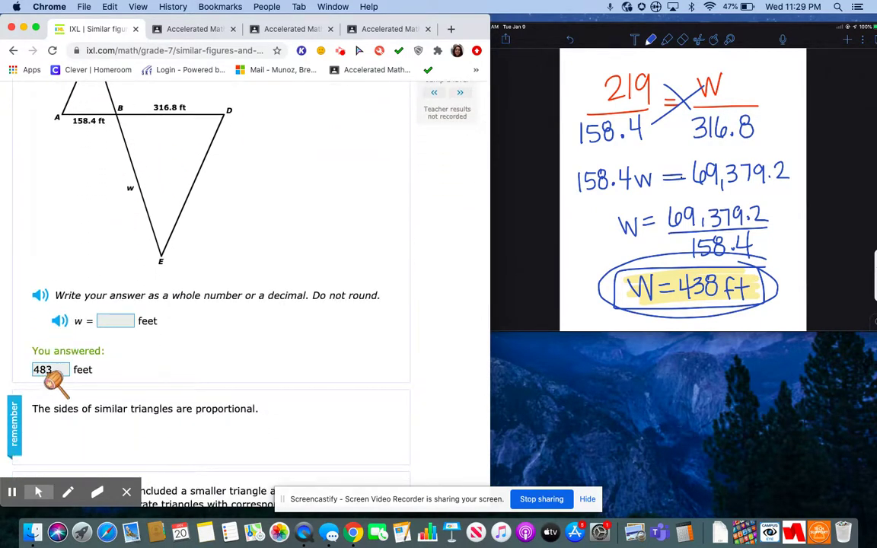
scroll(166, 373, up, 1)
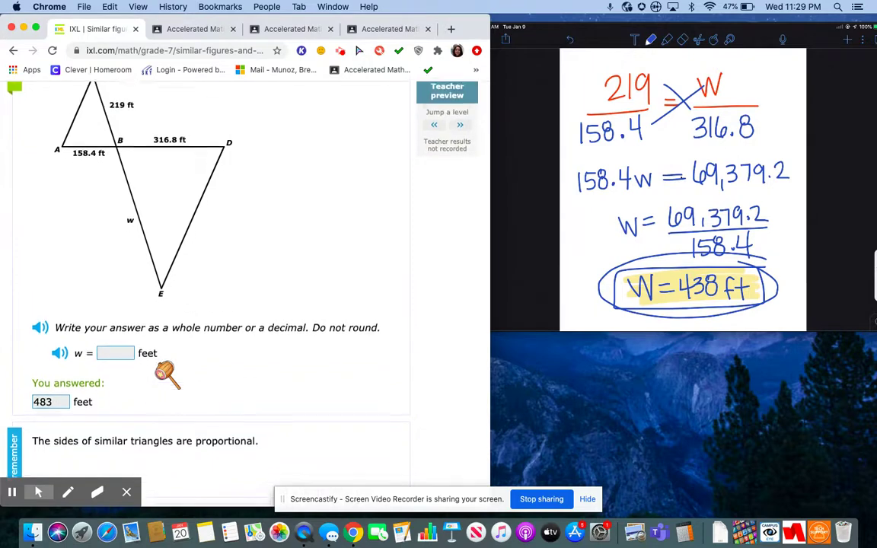
scroll(166, 373, up, 8)
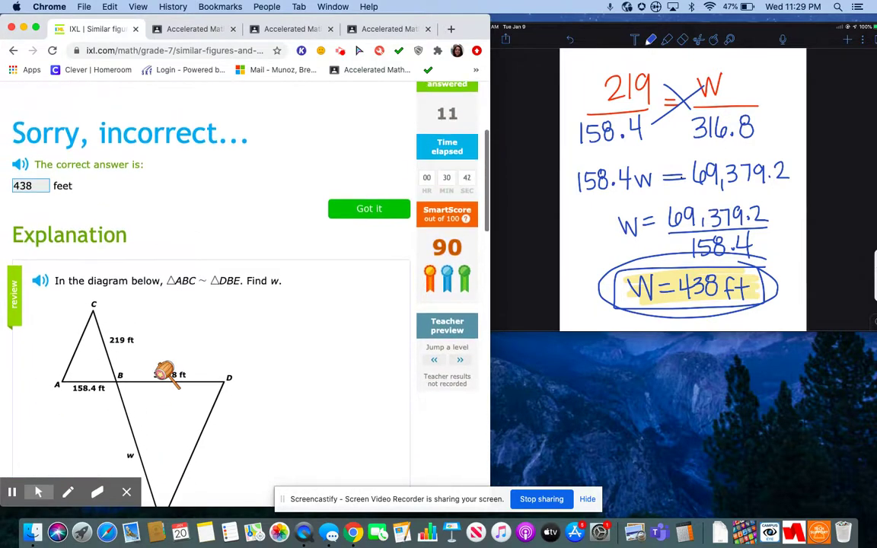
scroll(166, 373, up, 6)
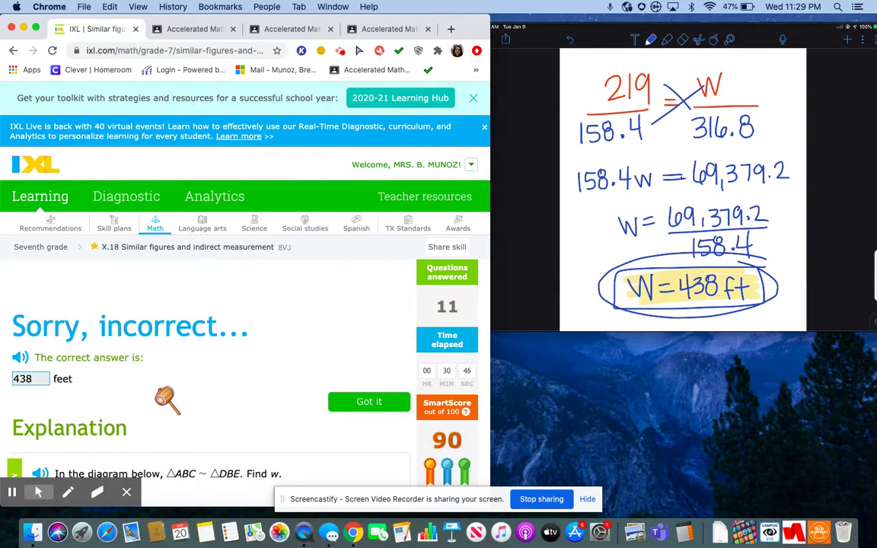
Step: Leave the explanation and jump up one level to a new problem
scroll(337, 378, down, 2)
scroll(337, 378, down, 4)
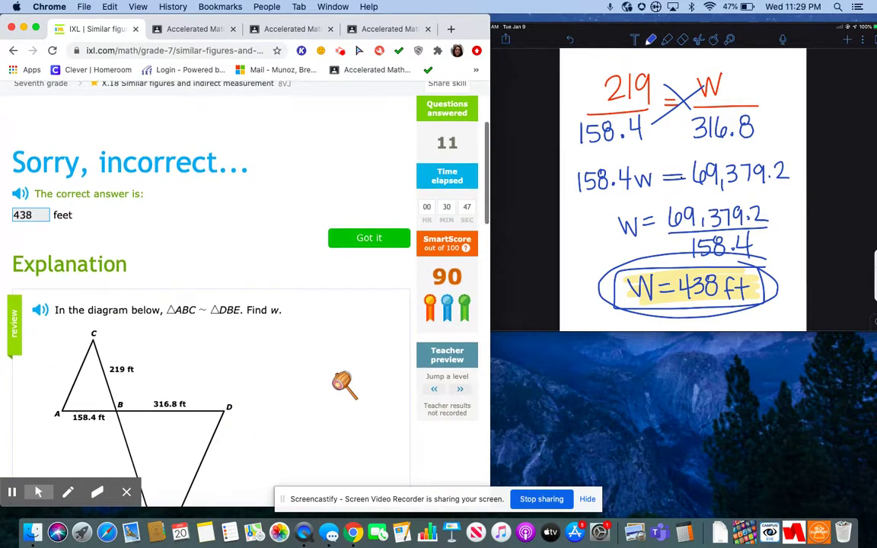
click(466, 346)
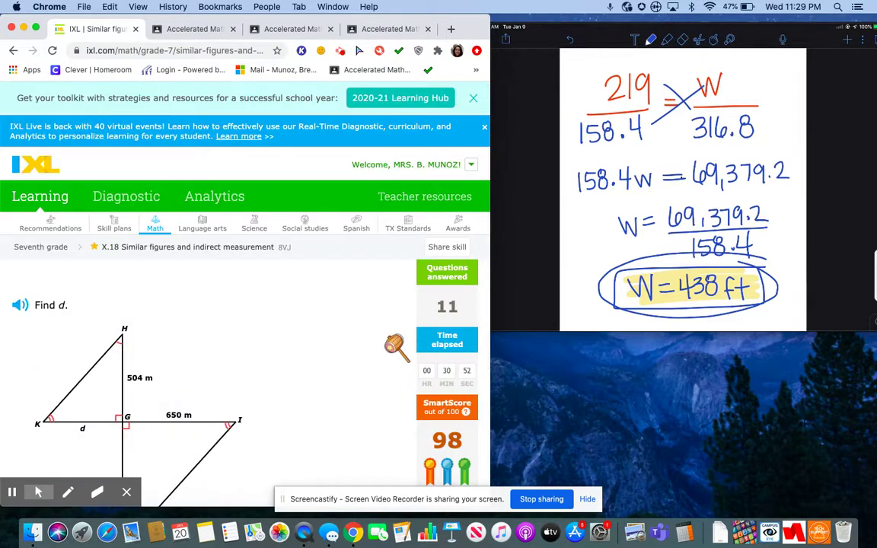
Step: Submit 455 meters as the answer for d in the problem with sides 504 m, 650 m and 720 m
scroll(396, 347, down, 5)
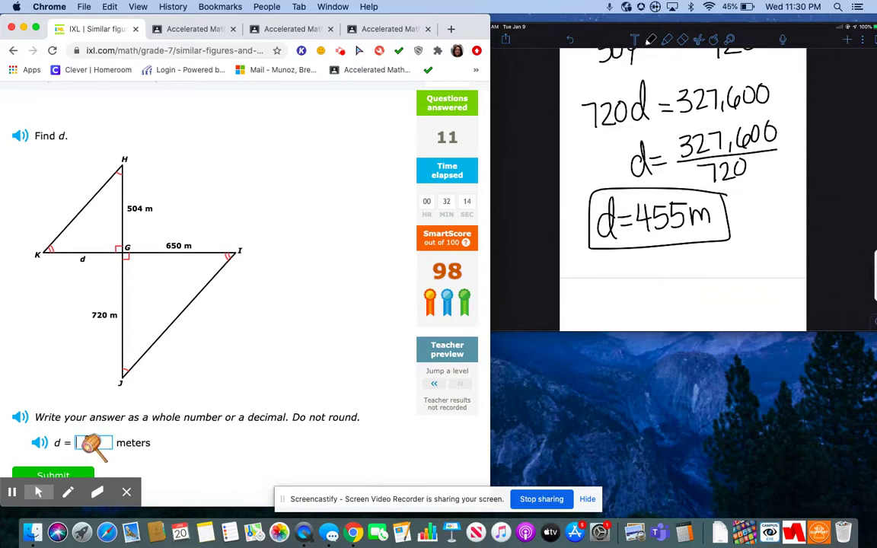
click(59, 475)
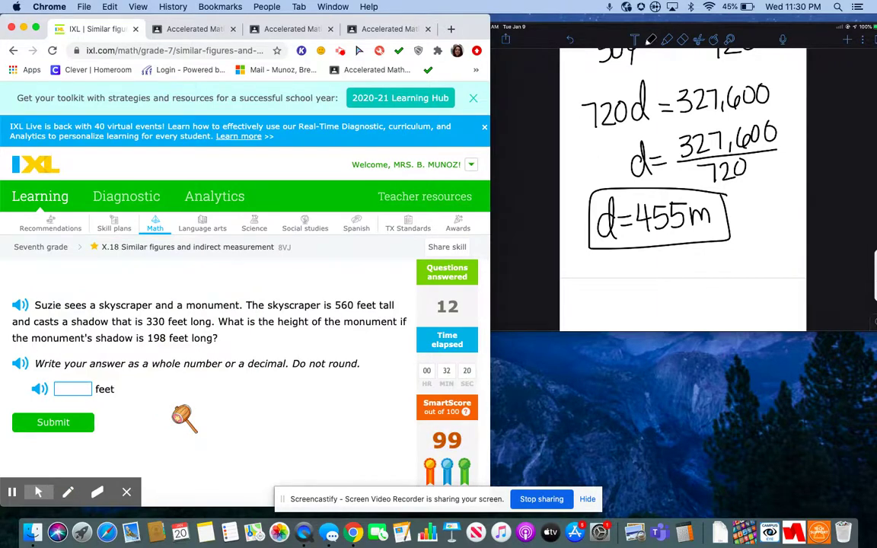
scroll(403, 357, down, 5)
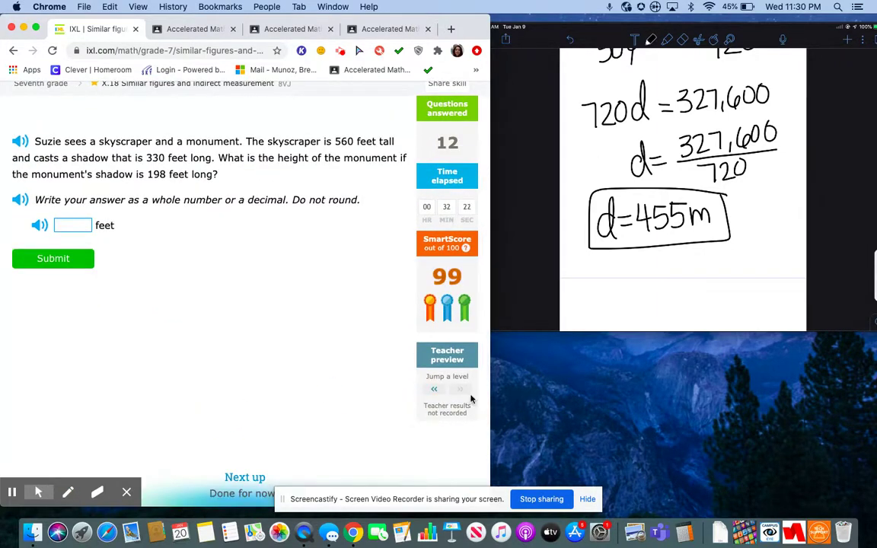
scroll(274, 316, up, 1)
scroll(274, 316, up, 2)
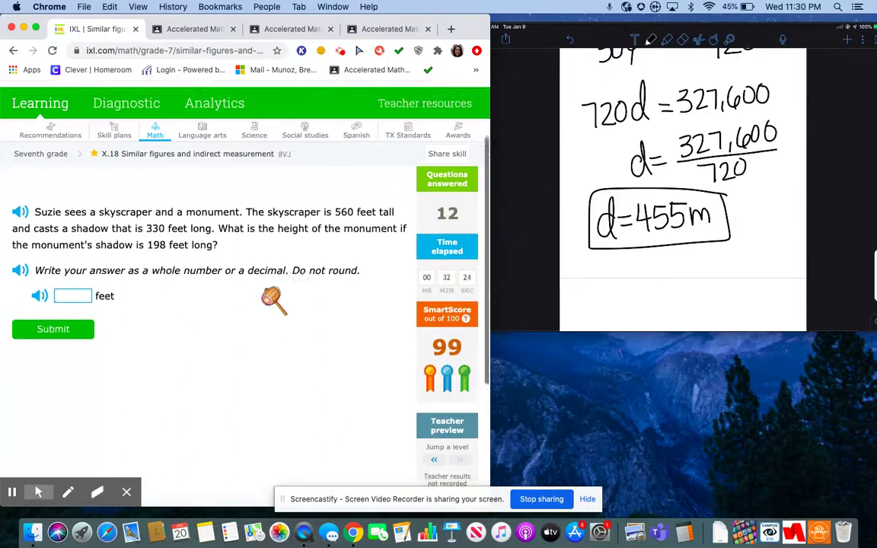